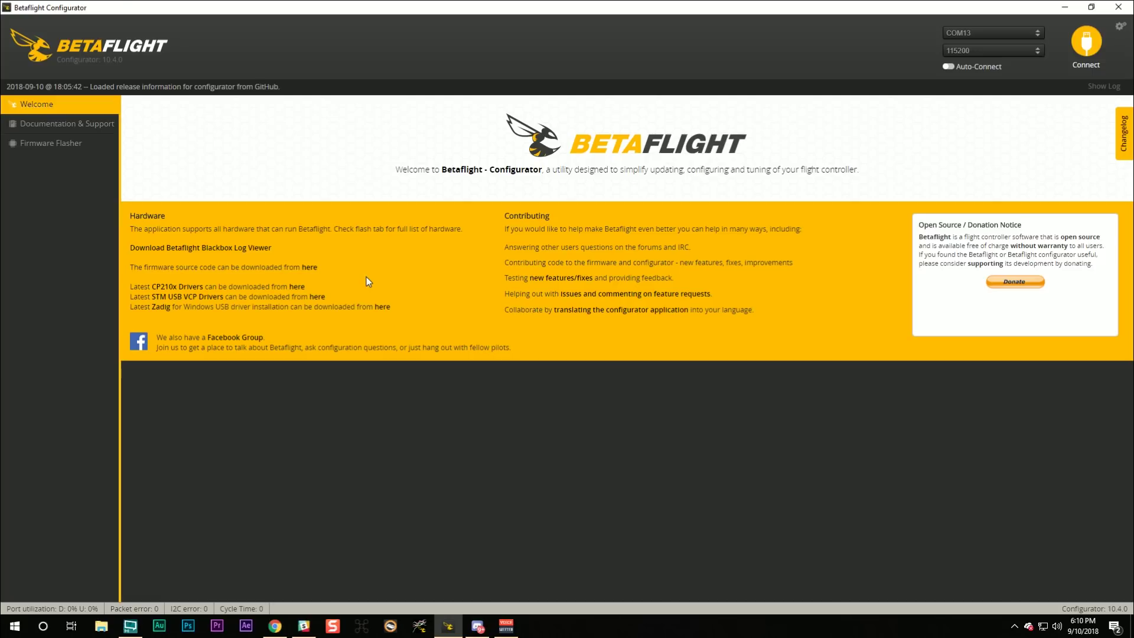
In Chrome, view the Betaflight 3.4 & 3.5 Setup For Total Beginners video and select its web address
{"action": "key", "text": "alt+Tab"}
{"action": "scroll", "coordinate": [502, 597], "scroll_direction": "down", "scroll_amount": 5}
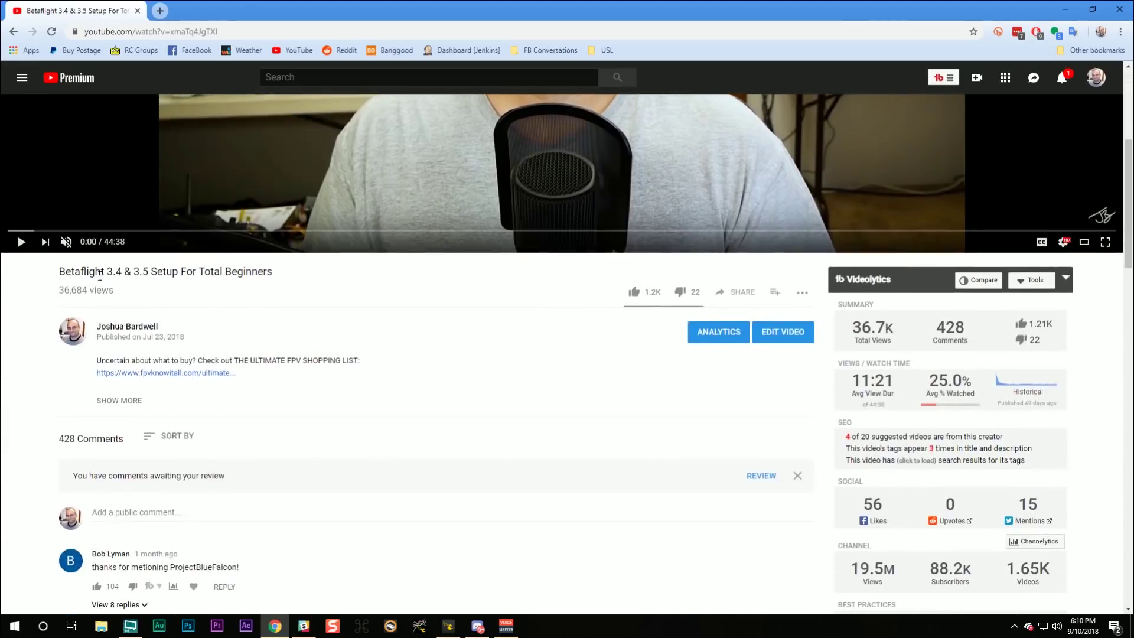
{"action": "scroll", "coordinate": [226, 295], "scroll_direction": "up", "scroll_amount": 5}
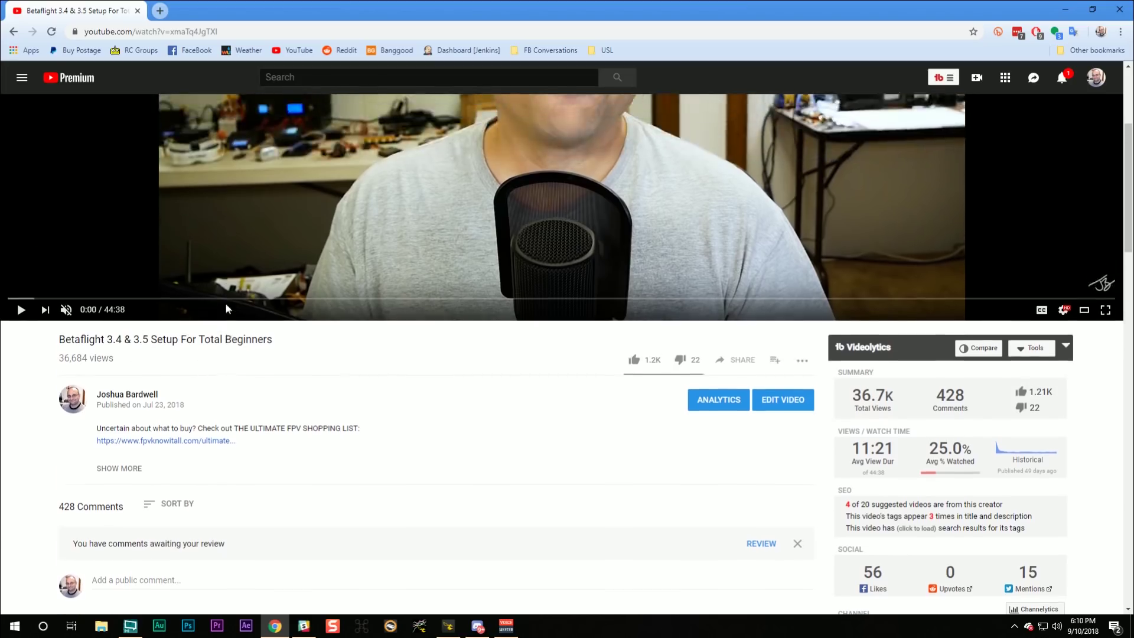
{"action": "left_click", "coordinate": [158, 32]}
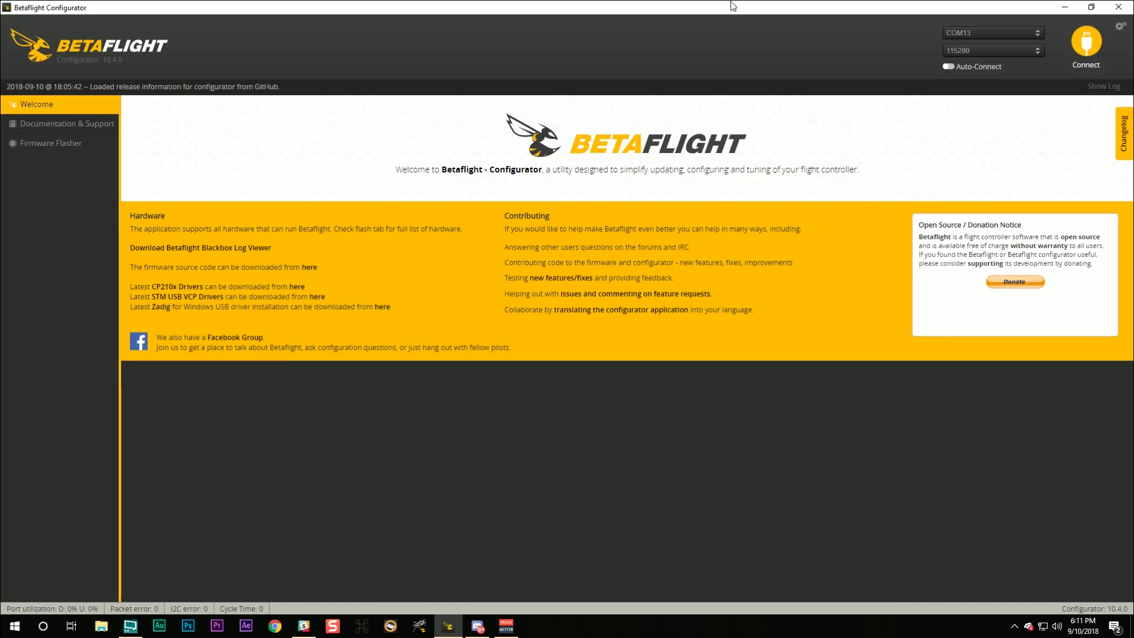
{"action": "left_click", "coordinate": [962, 36]}
{"action": "left_click", "coordinate": [961, 35]}
{"action": "left_click", "coordinate": [987, 33]}
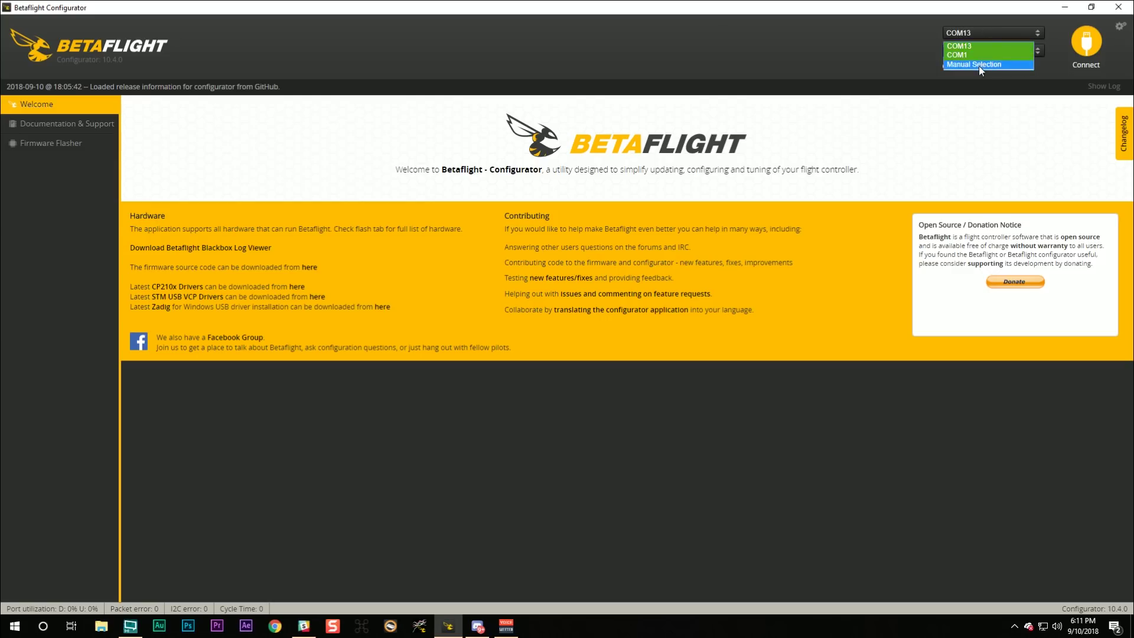
{"action": "left_click", "coordinate": [971, 35]}
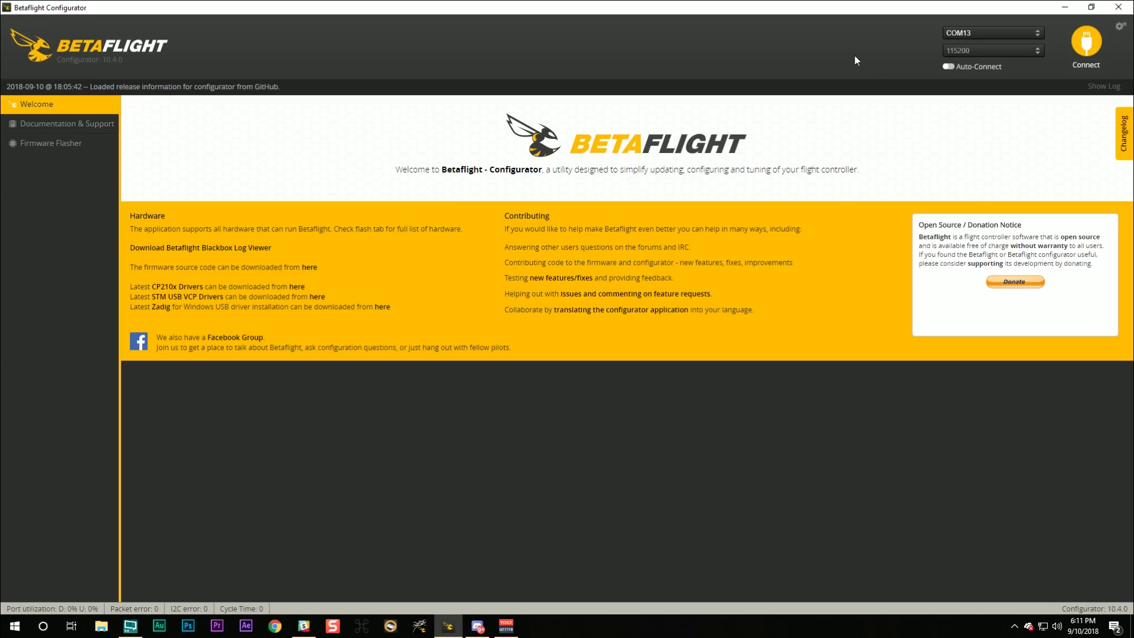
{"action": "left_click", "coordinate": [957, 36]}
{"action": "left_click", "coordinate": [951, 38]}
{"action": "left_click", "coordinate": [1086, 42]}
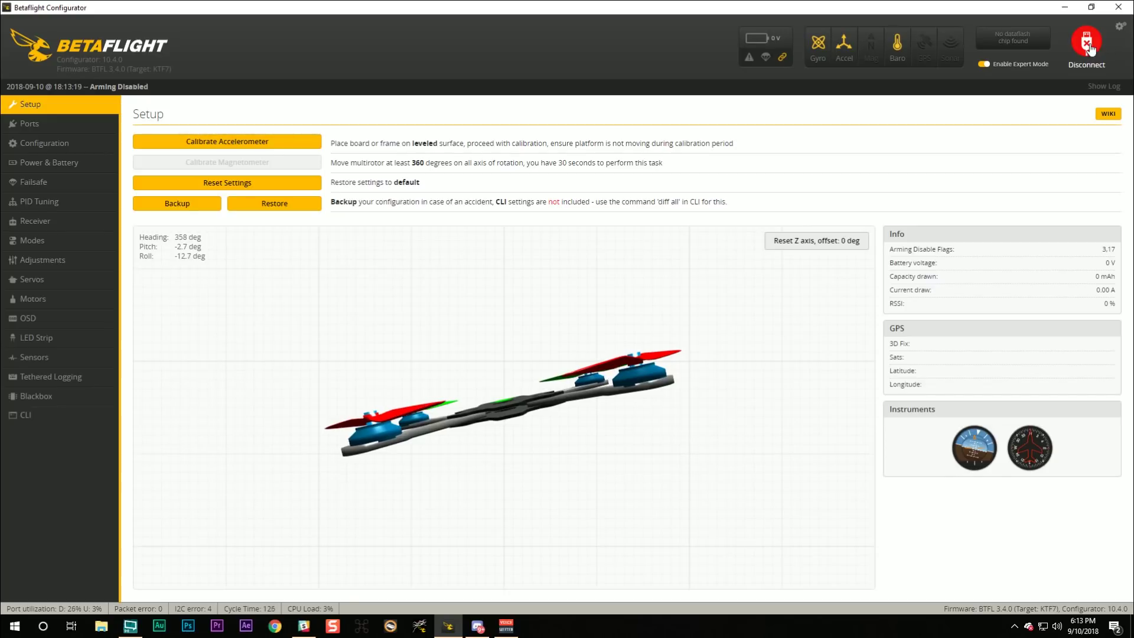
{"action": "left_click", "coordinate": [1089, 47]}
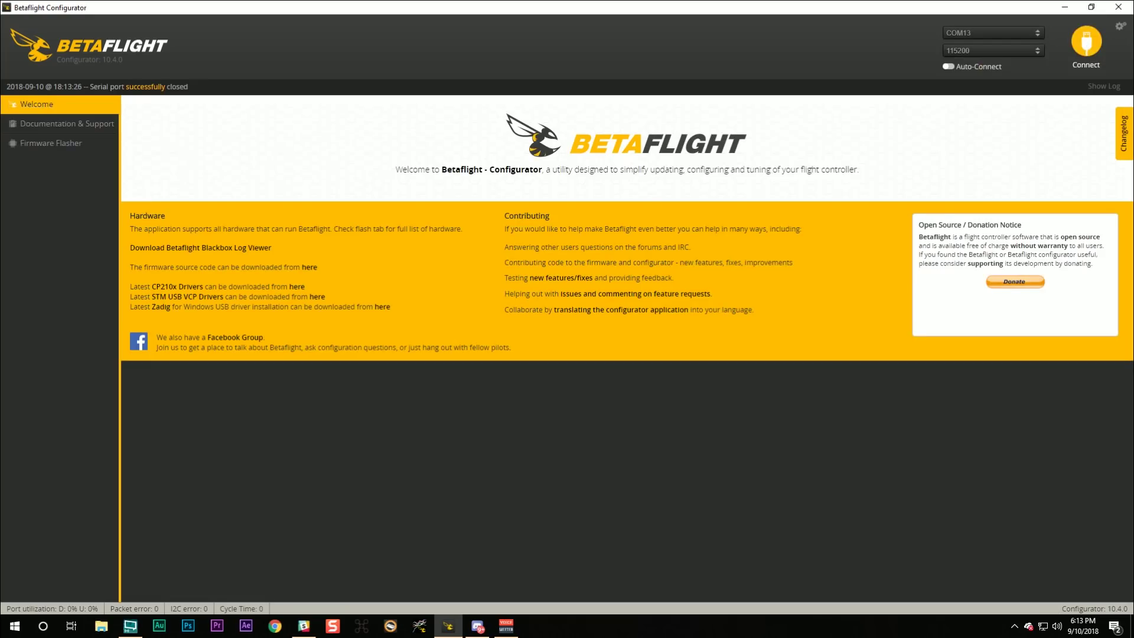
In Firmware Flasher, keep KAKUTEF7 as the board and choose firmware version 3.5.1
{"action": "left_click", "coordinate": [47, 146]}
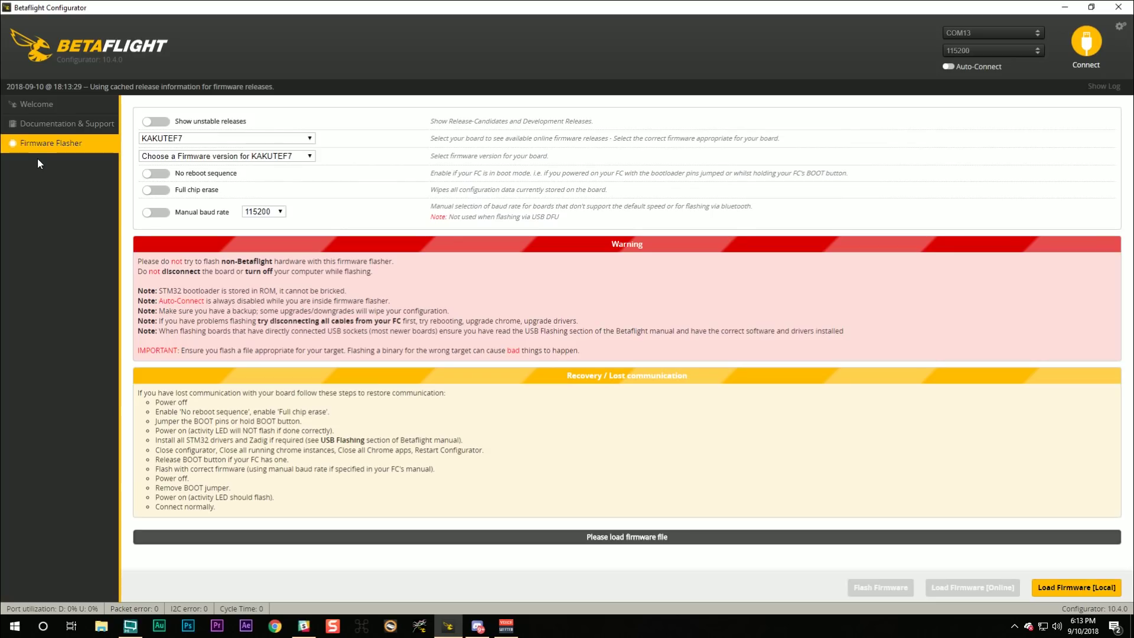
{"action": "left_click", "coordinate": [202, 140]}
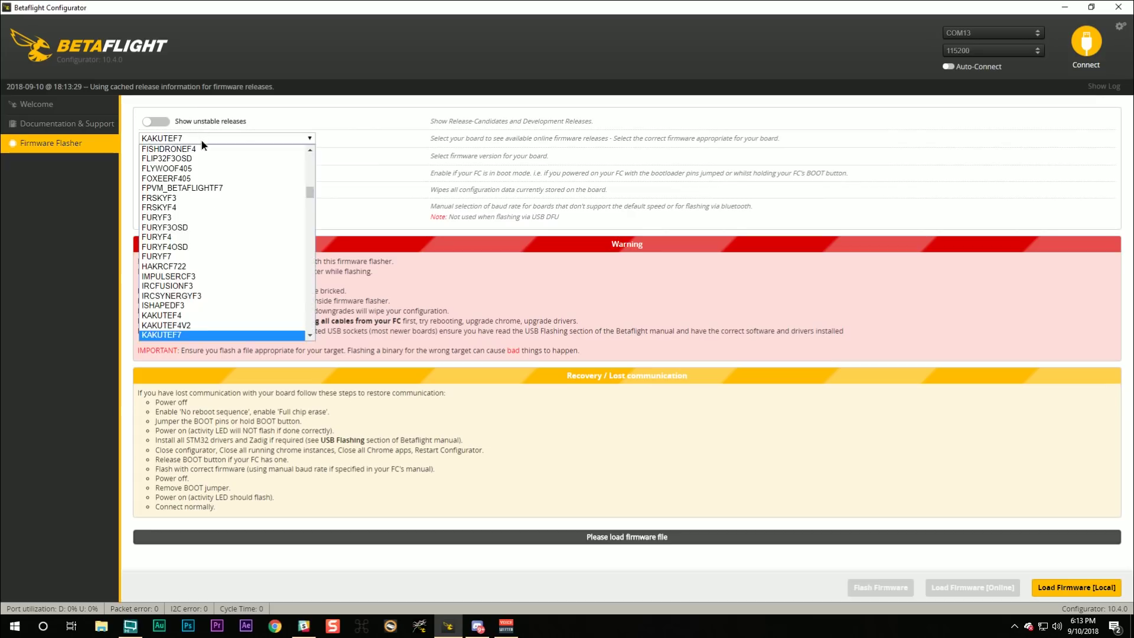
{"action": "scroll", "coordinate": [216, 183], "scroll_direction": "up", "scroll_amount": 5}
{"action": "scroll", "coordinate": [217, 186], "scroll_direction": "down", "scroll_amount": 5}
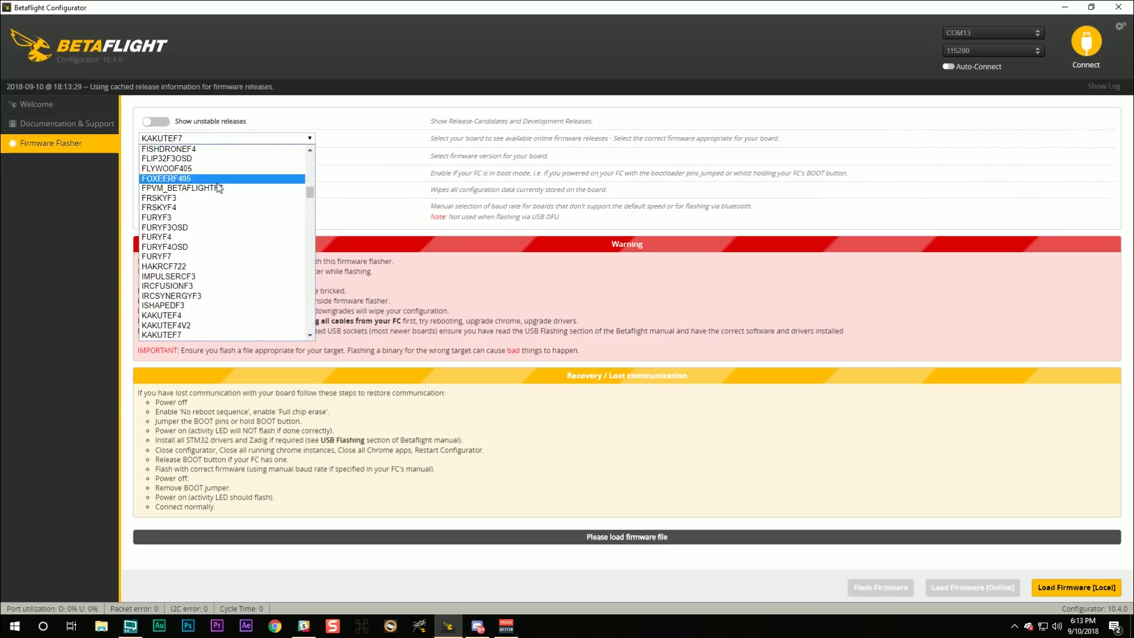
{"action": "left_click", "coordinate": [194, 334]}
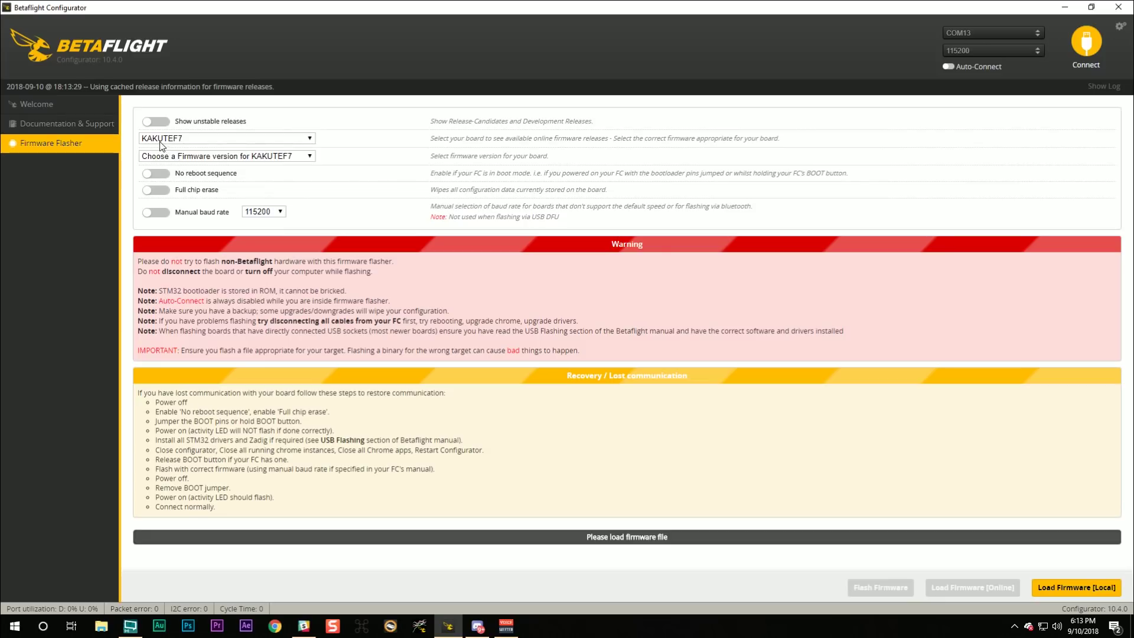
{"action": "left_click", "coordinate": [174, 157]}
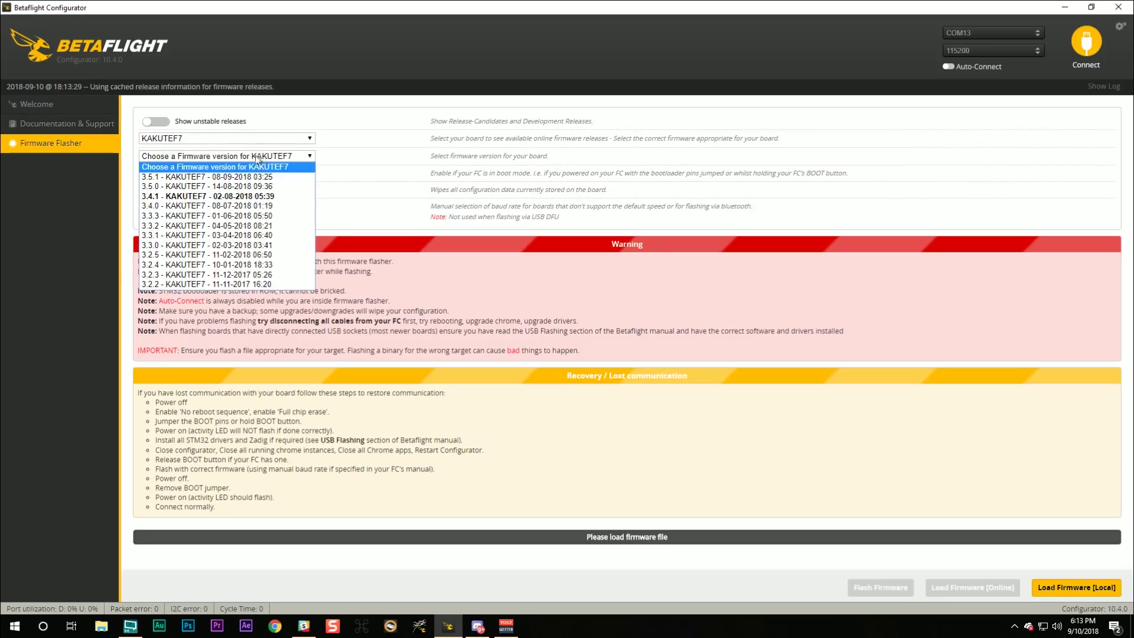
{"action": "left_click", "coordinate": [235, 179]}
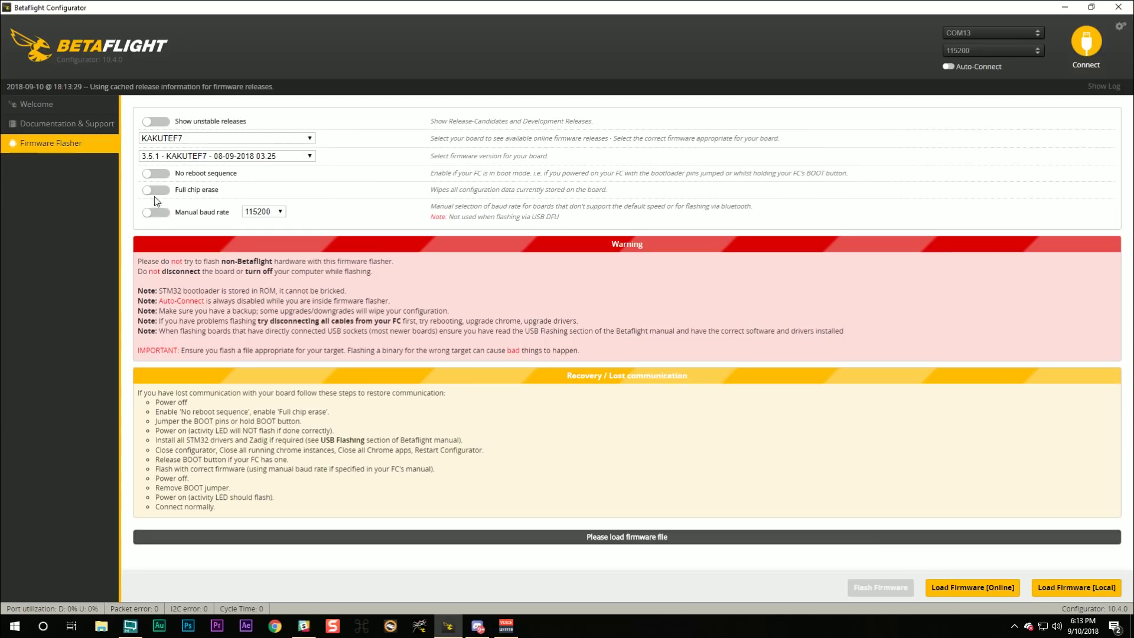
Load the 3.5.1 KAKUTEF7 firmware online and start flashing it to the board
{"action": "left_click", "coordinate": [953, 588]}
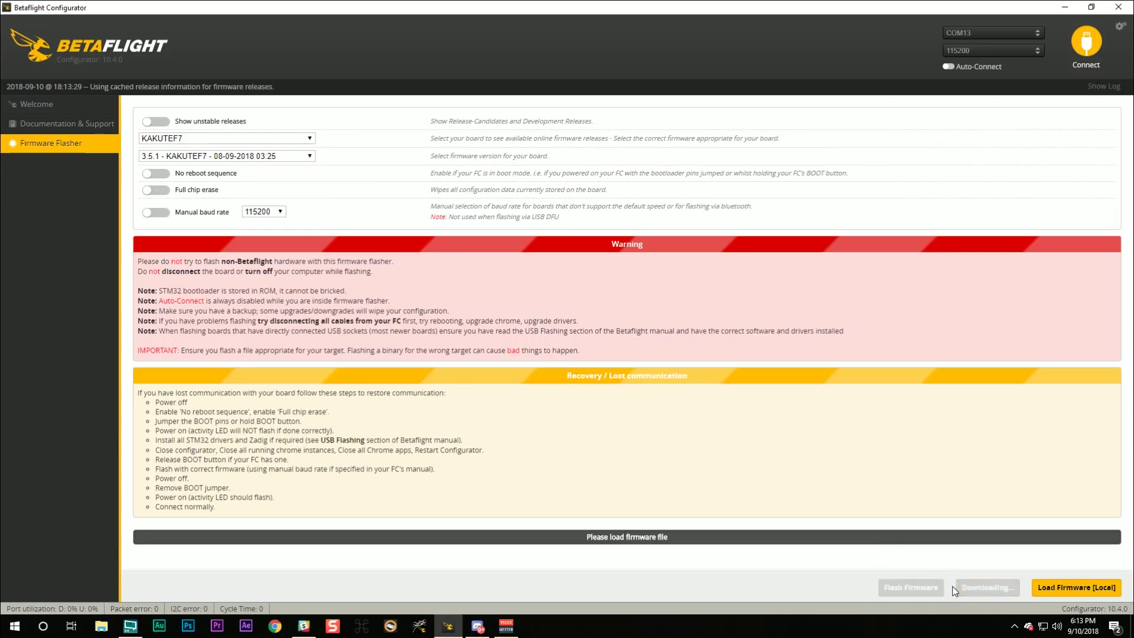
{"action": "scroll", "coordinate": [873, 435], "scroll_direction": "down", "scroll_amount": 3}
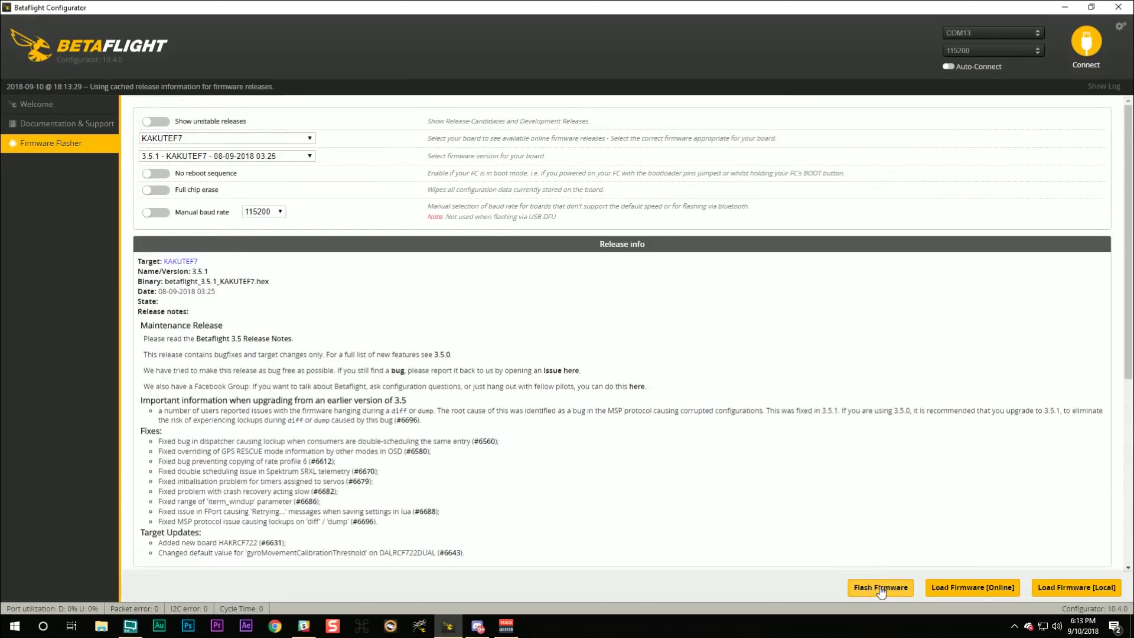
{"action": "left_click", "coordinate": [880, 588]}
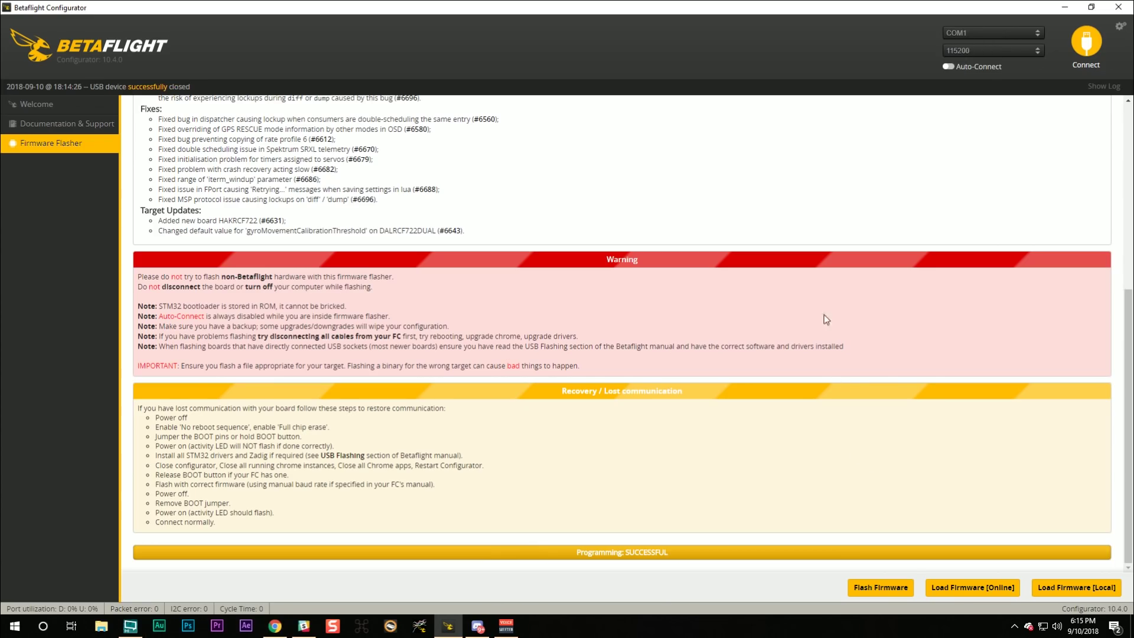
After Programming: SUCCESSFUL, keep COM1 as the serial port and switch to the ImpulseRC downloads page
{"action": "left_click", "coordinate": [960, 34]}
{"action": "left_click", "coordinate": [959, 48]}
{"action": "key", "text": "alt+Tab"}
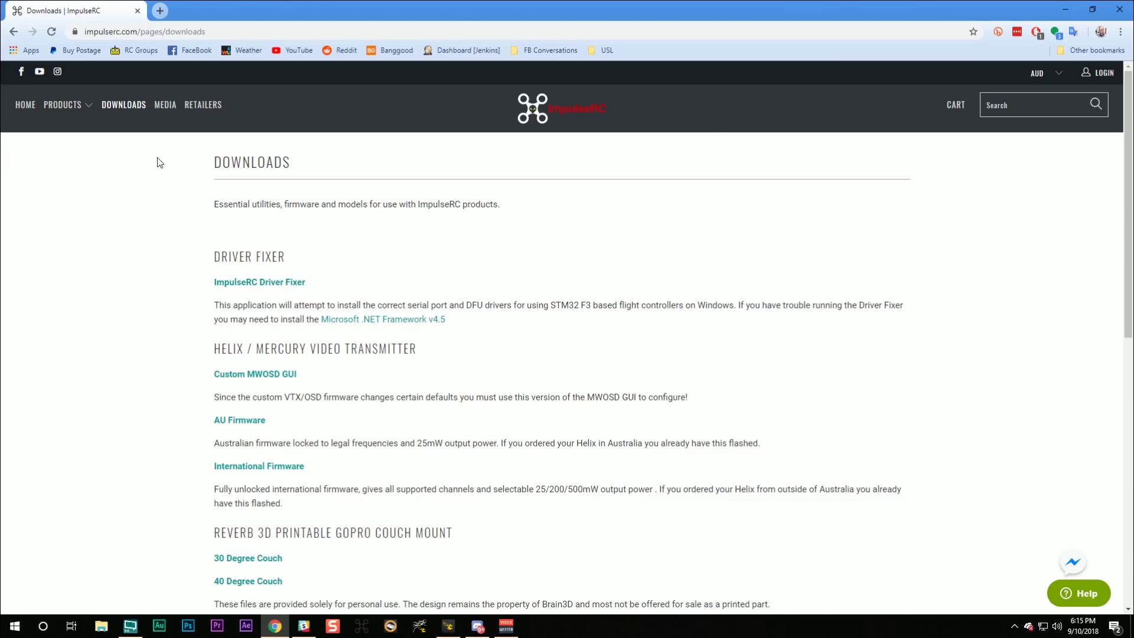
Download the ImpulseRC Driver Fixer from impulserc.com/pages/downloads and run the downloaded .exe
{"action": "left_click", "coordinate": [122, 32]}
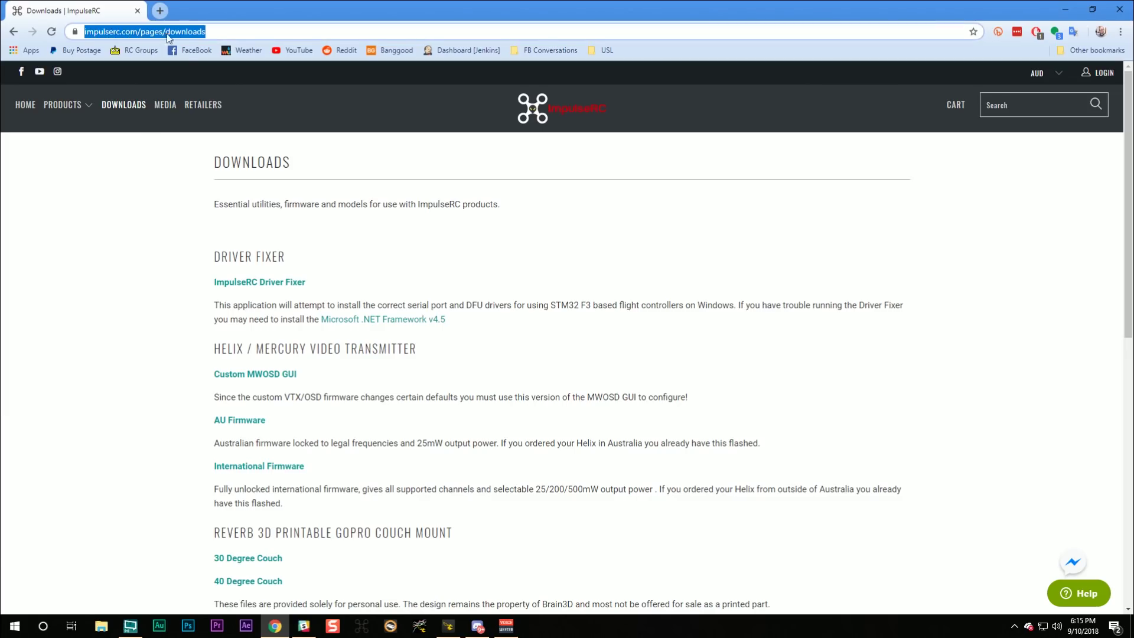
{"action": "left_click", "coordinate": [271, 288]}
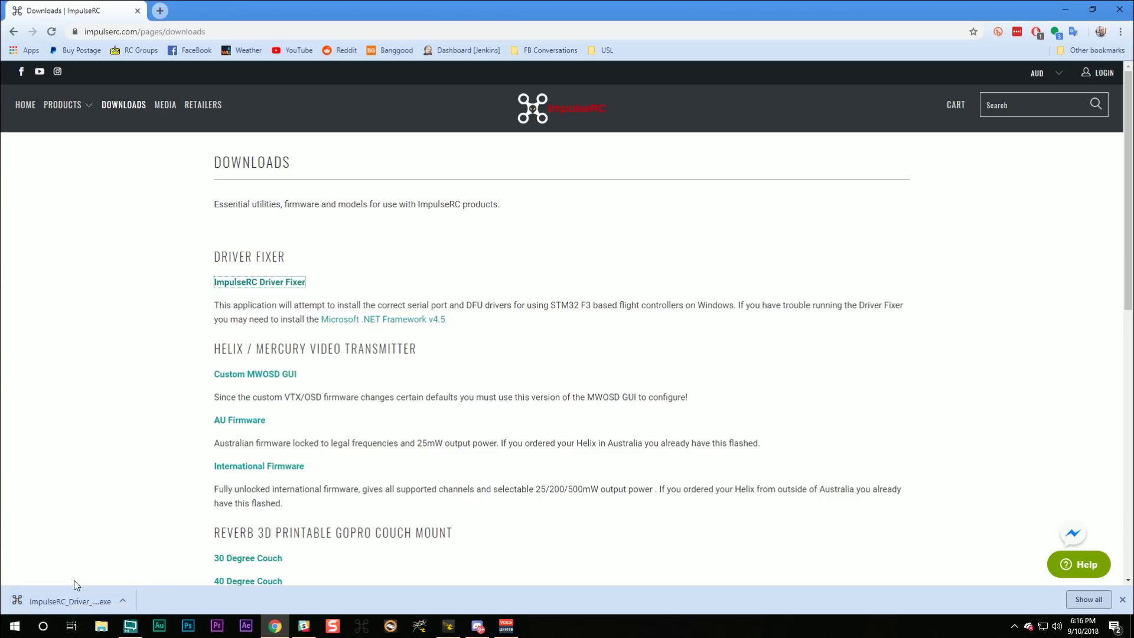
{"action": "left_click", "coordinate": [74, 601]}
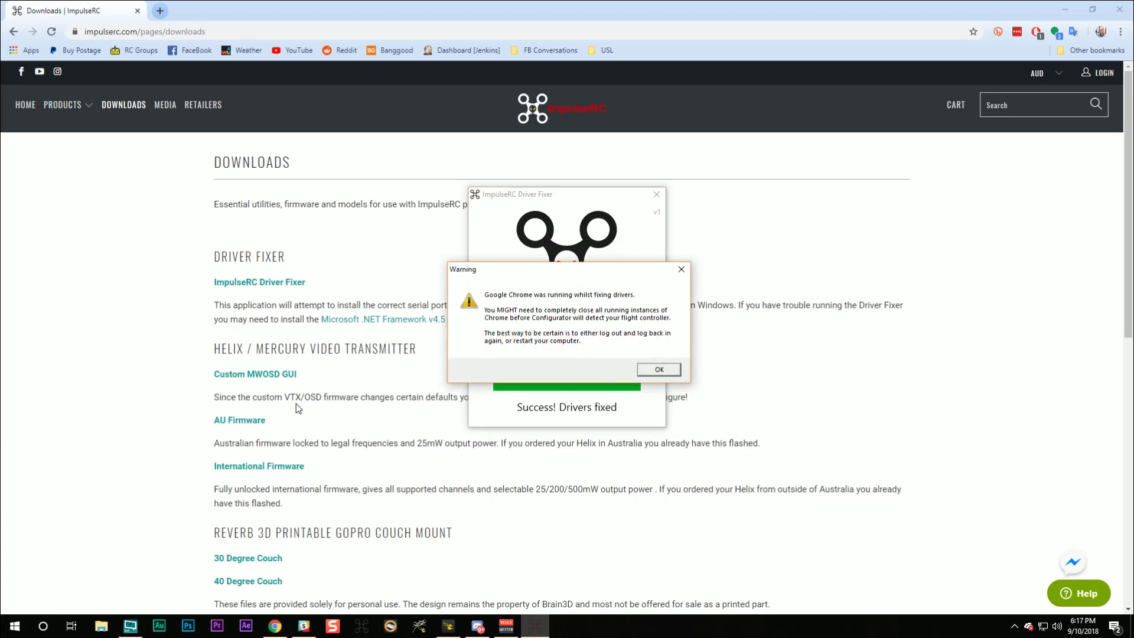
Dismiss the Driver Fixer's close-Chrome warning and return to Betaflight Configurator
{"action": "key", "text": "Return"}
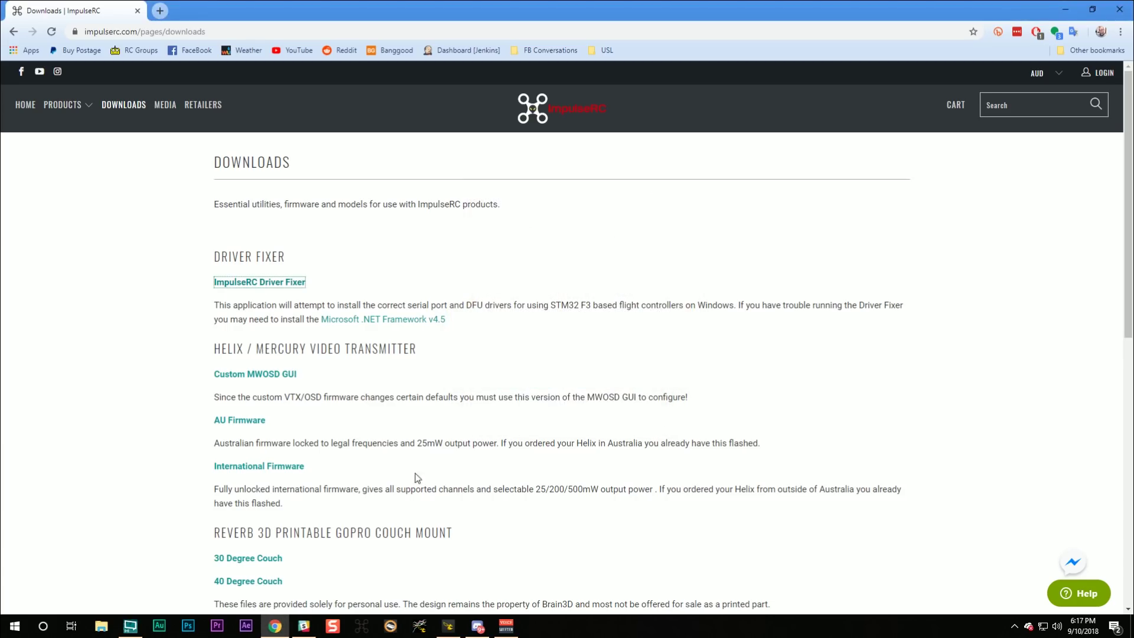
{"action": "left_click", "coordinate": [448, 626]}
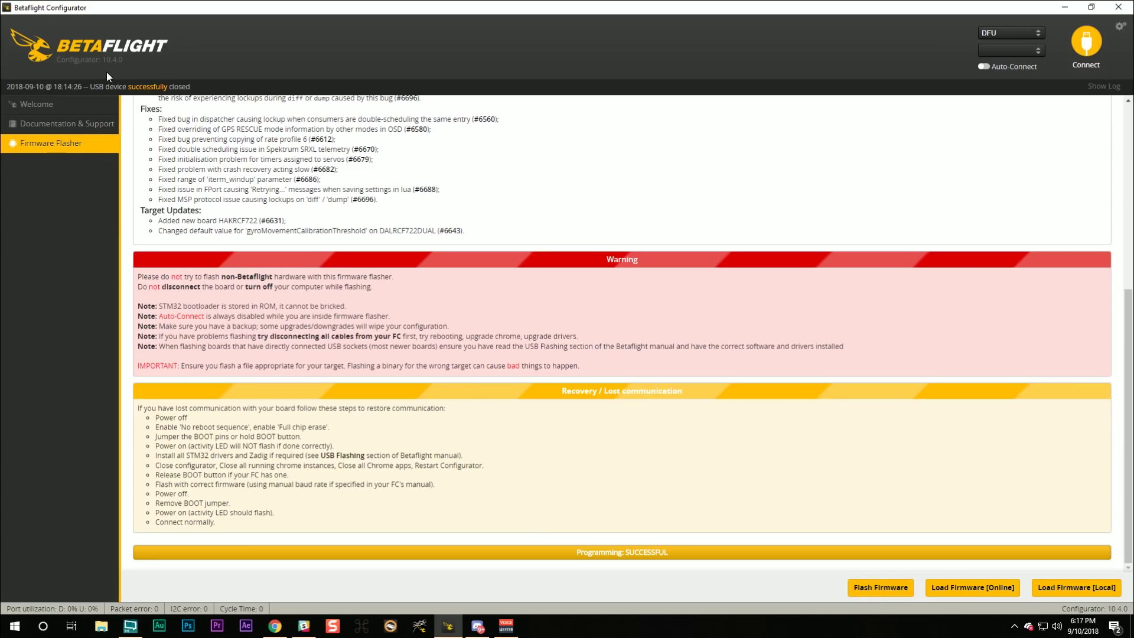
Keep 3.5.1 - KAKUTEF7 as the firmware version and connect to the flashed flight controller
{"action": "scroll", "coordinate": [329, 275], "scroll_direction": "up", "scroll_amount": 5}
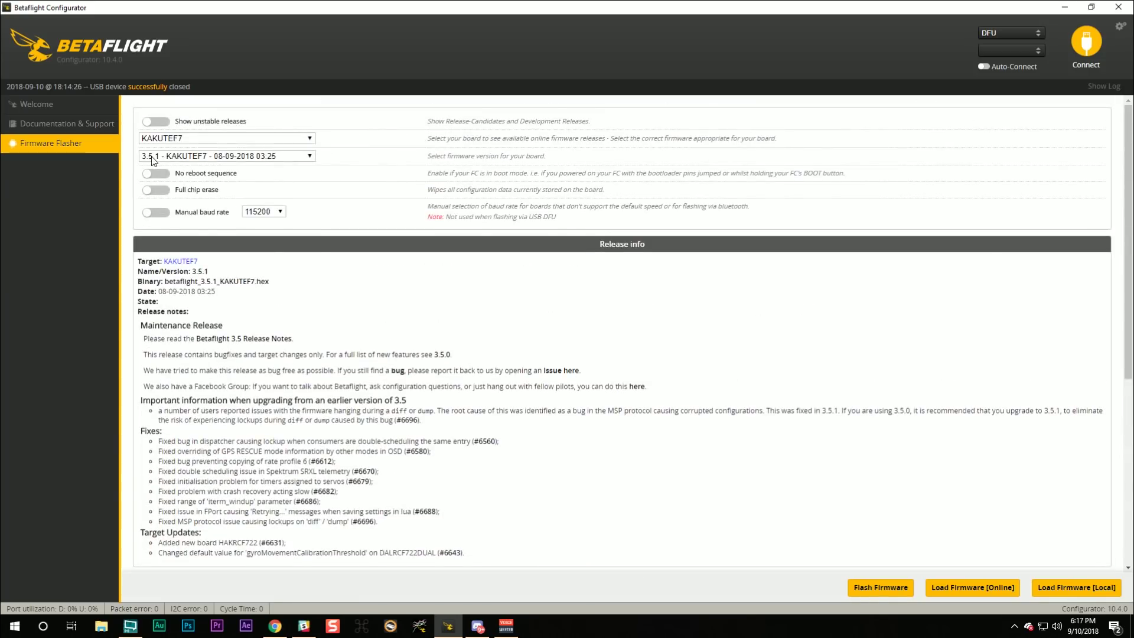
{"action": "left_click", "coordinate": [153, 158]}
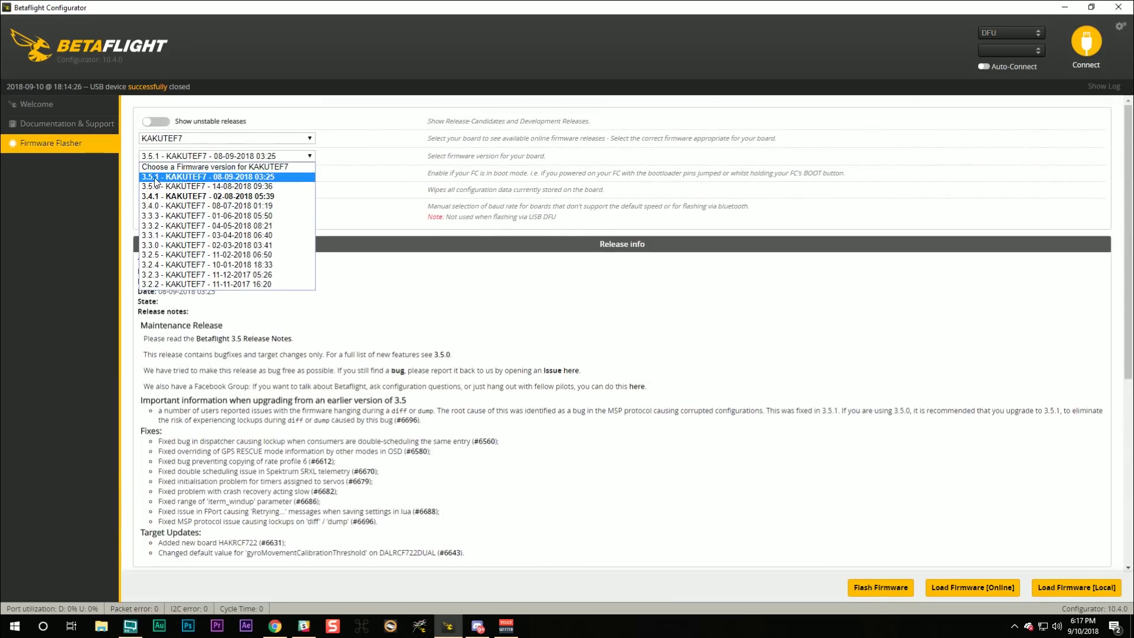
{"action": "left_click", "coordinate": [153, 177]}
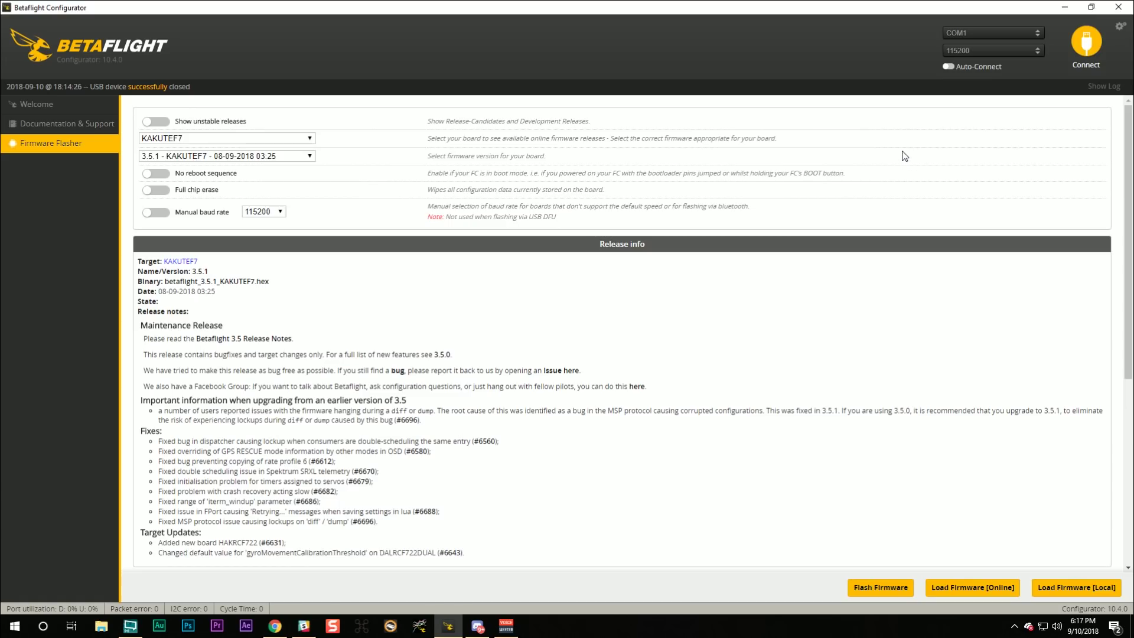
{"action": "left_click", "coordinate": [1086, 42]}
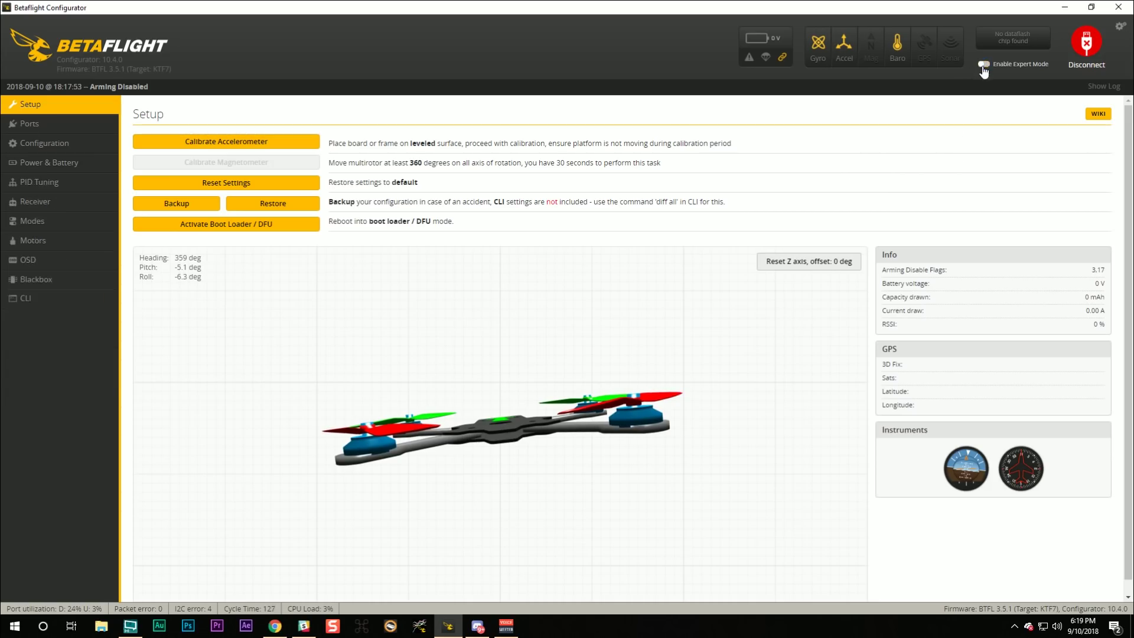
Toggle Enable Expert Mode off and back on, and set Expert Mode to stay permanently enabled in general settings
{"action": "left_click_drag", "start_coordinate": [999, 65], "coordinate": [1031, 65]}
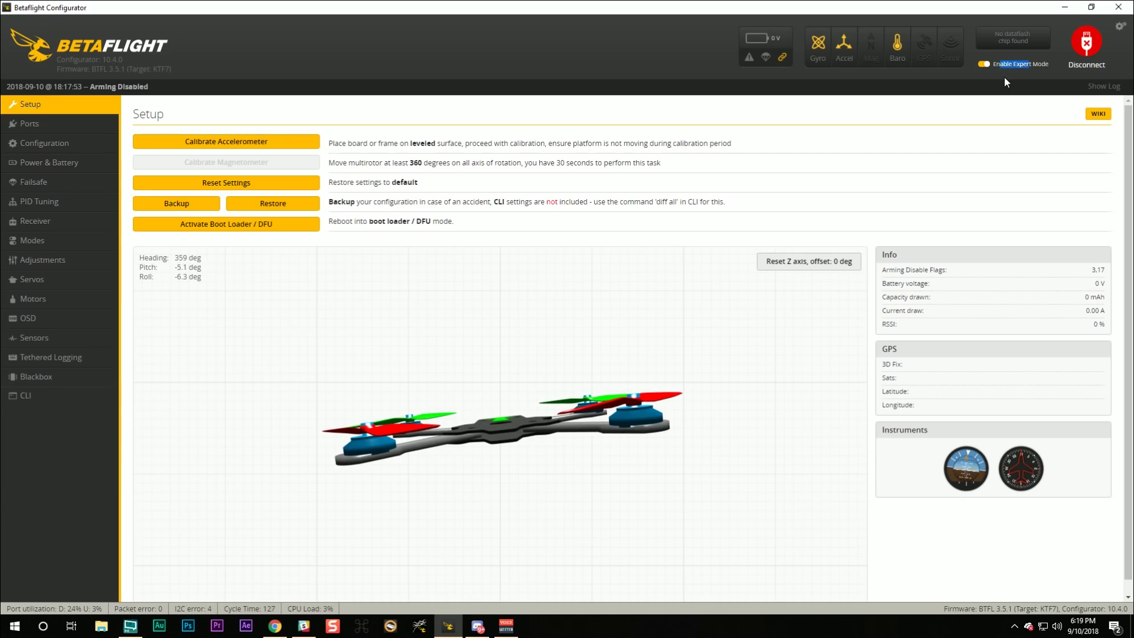
{"action": "left_click", "coordinate": [985, 65]}
{"action": "left_click", "coordinate": [984, 65]}
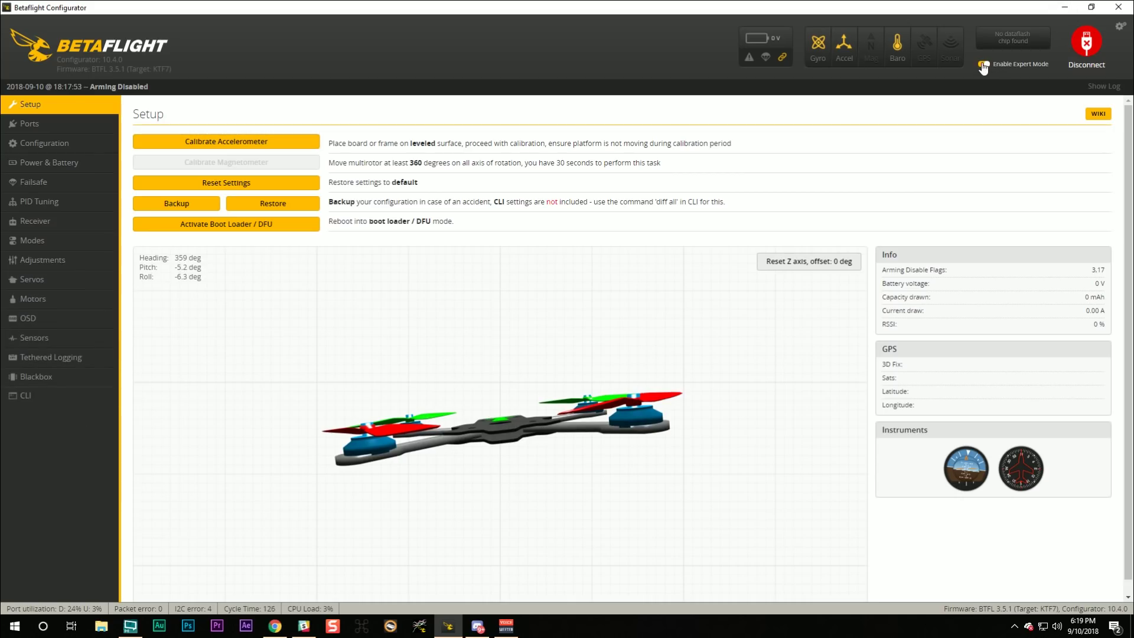
{"action": "left_click", "coordinate": [1120, 27]}
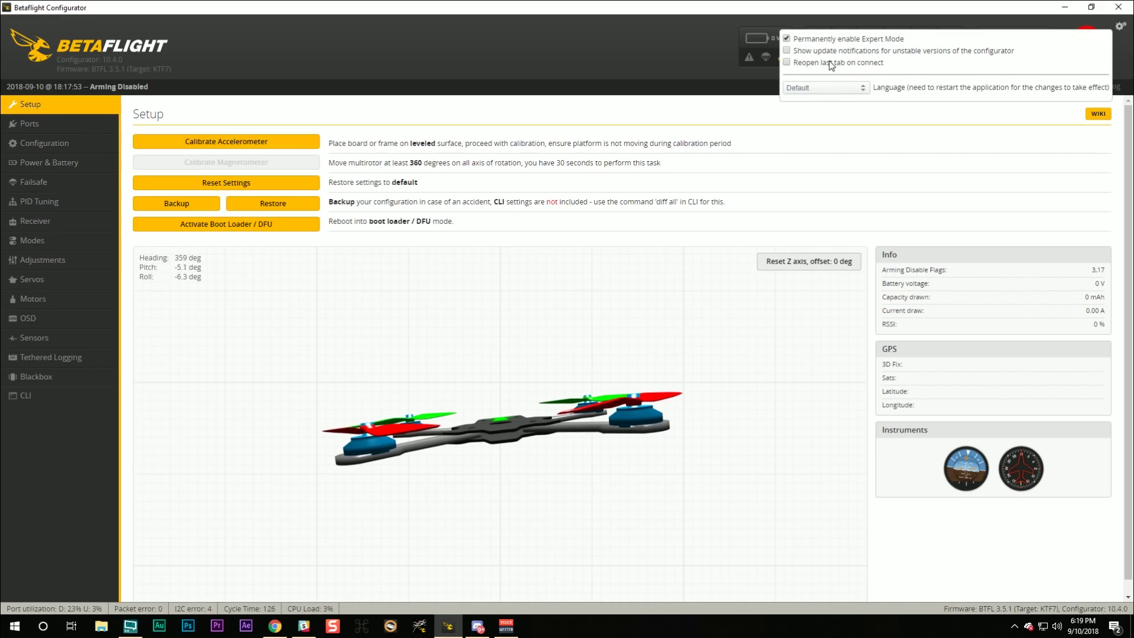
{"action": "left_click", "coordinate": [625, 55]}
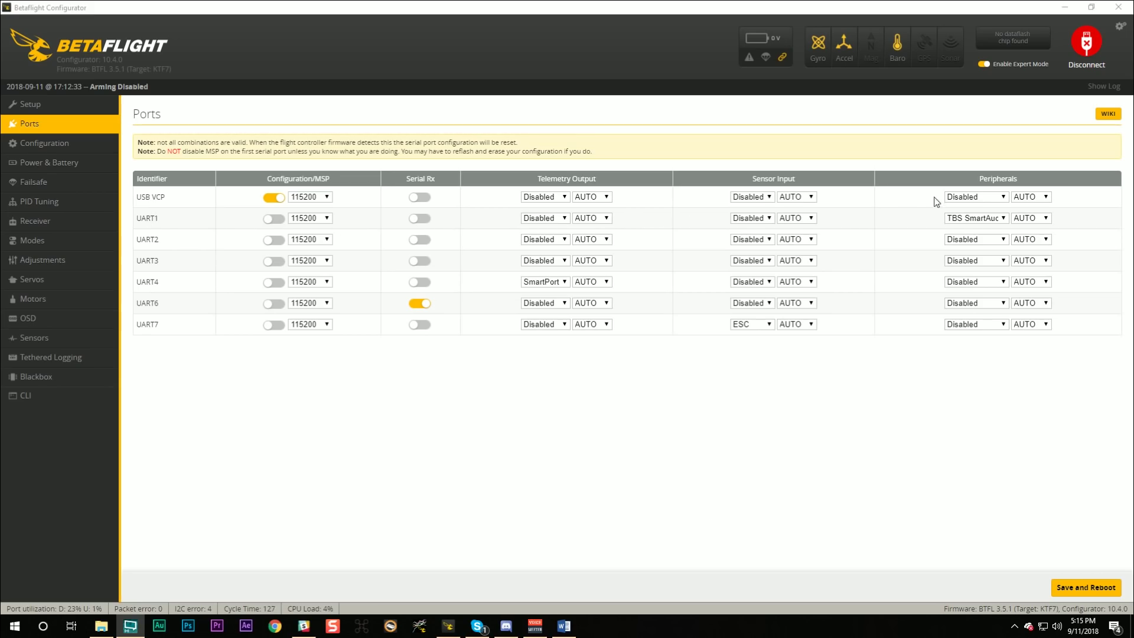
{"action": "left_click", "coordinate": [972, 217]}
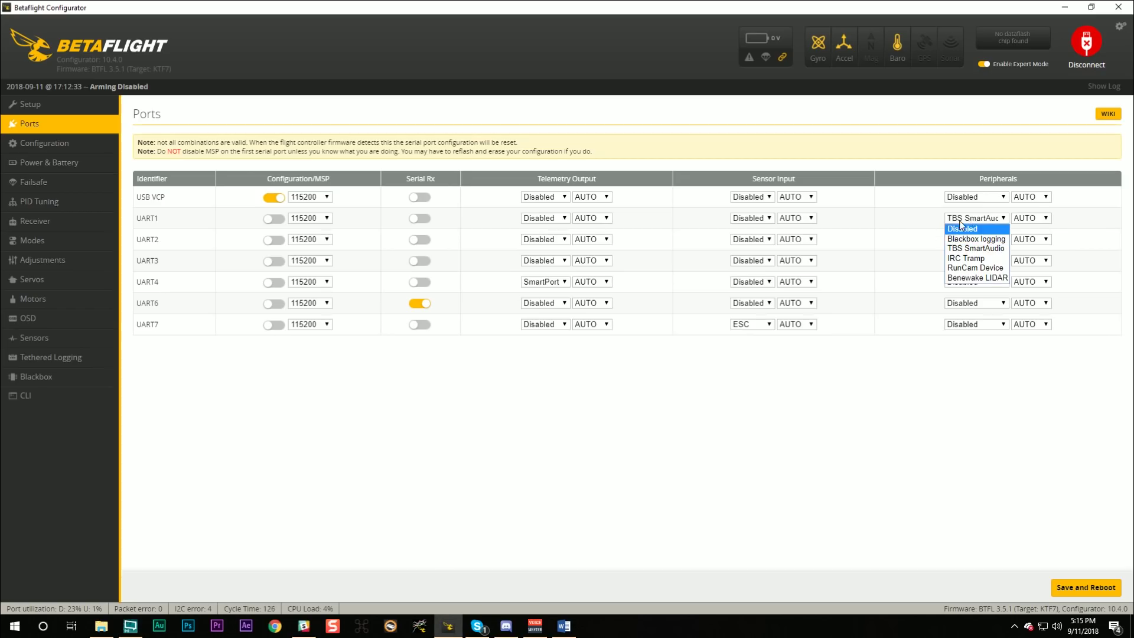
{"action": "left_click", "coordinate": [974, 250]}
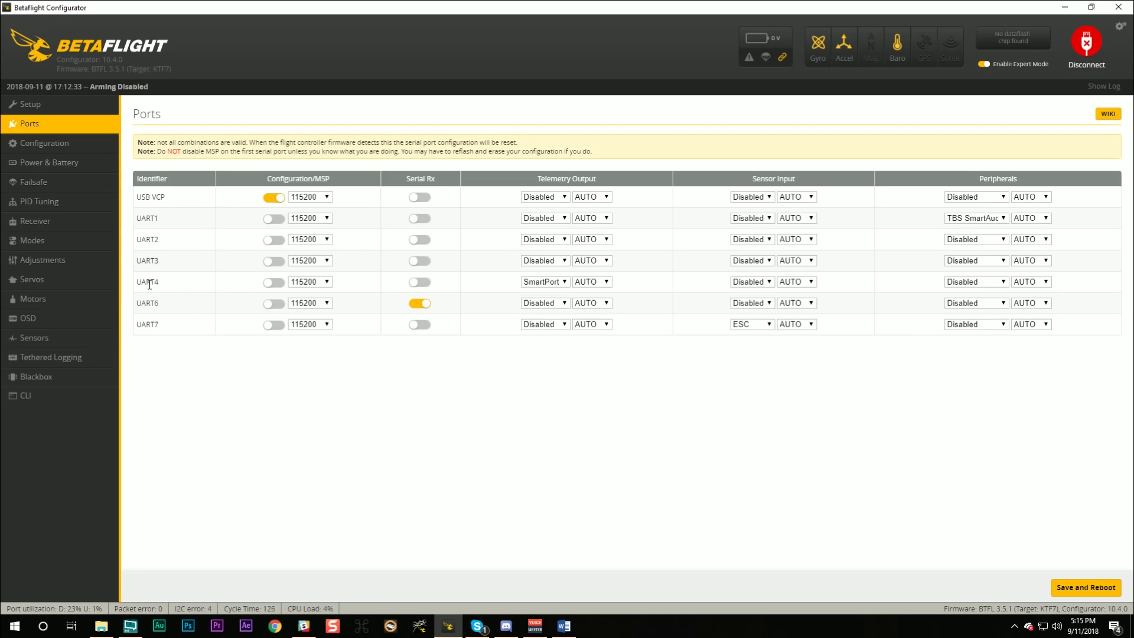
{"action": "left_click", "coordinate": [538, 282]}
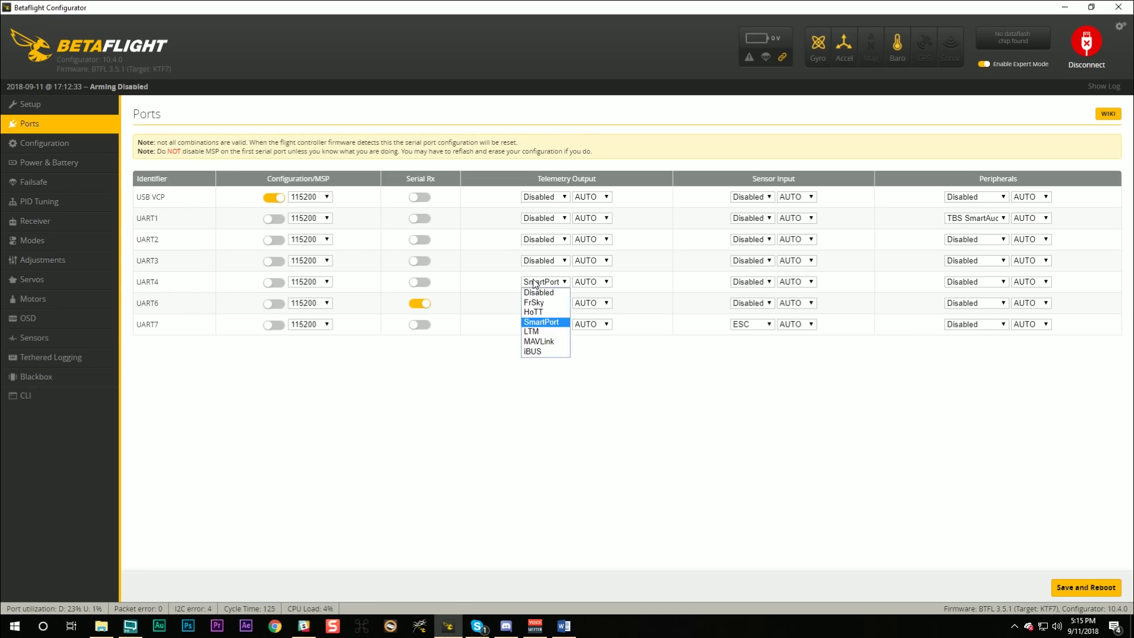
{"action": "left_click", "coordinate": [548, 323]}
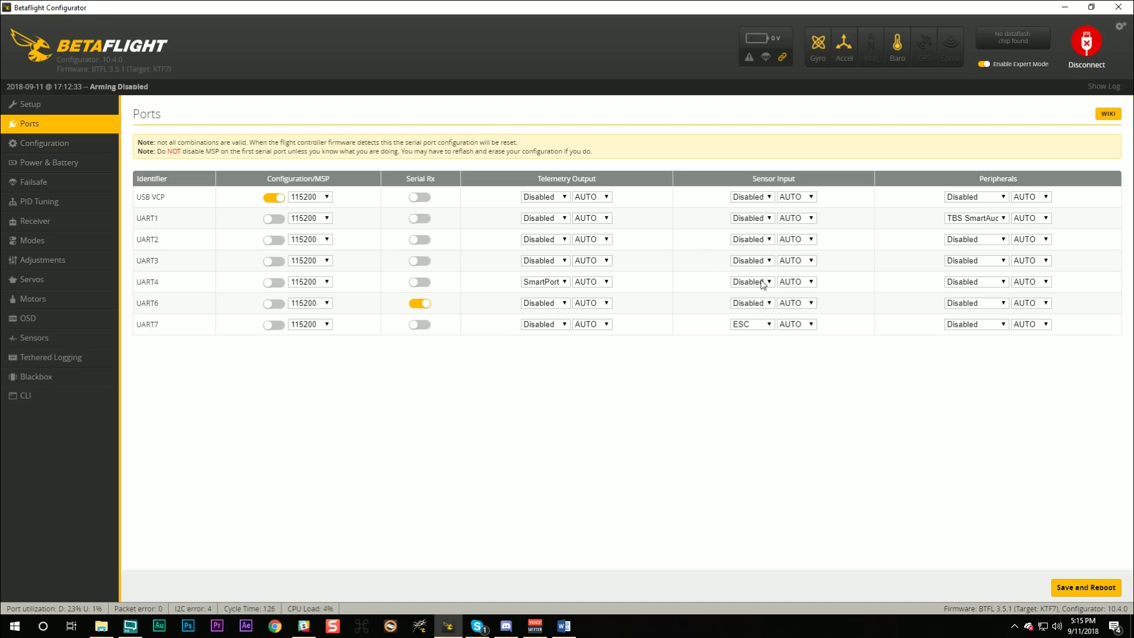
{"action": "left_click", "coordinate": [747, 324]}
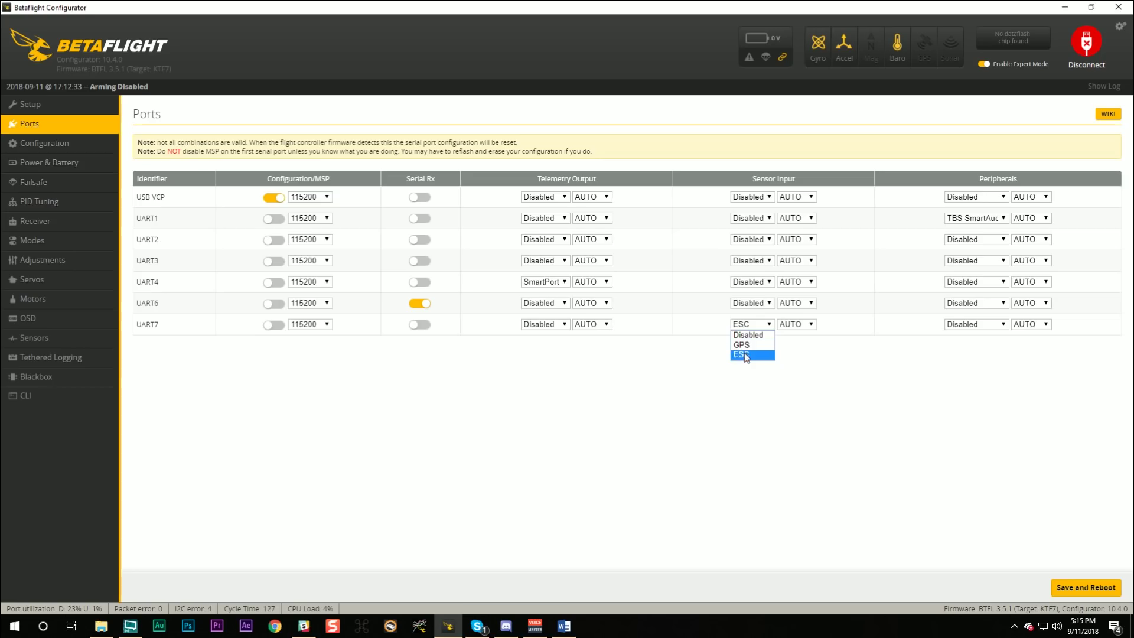
{"action": "left_click", "coordinate": [745, 355]}
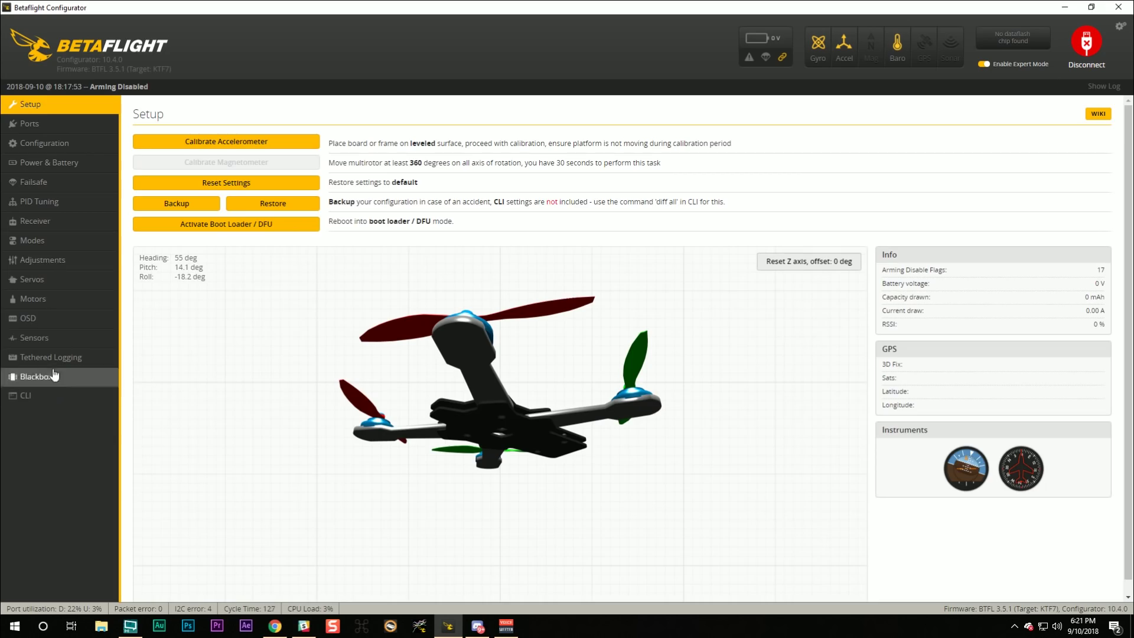
Open the Receiver page to view the AETR1234 channel map and live channel values
{"action": "left_click", "coordinate": [72, 222]}
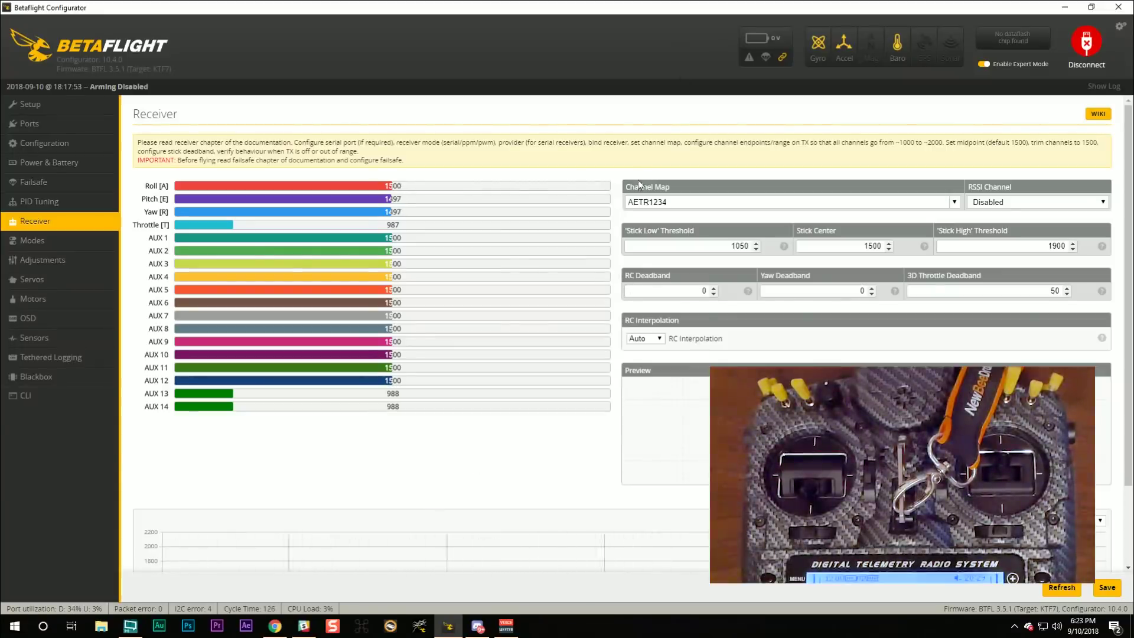
{"action": "left_click_drag", "start_coordinate": [628, 202], "coordinate": [701, 201]}
{"action": "left_click", "coordinate": [649, 206]}
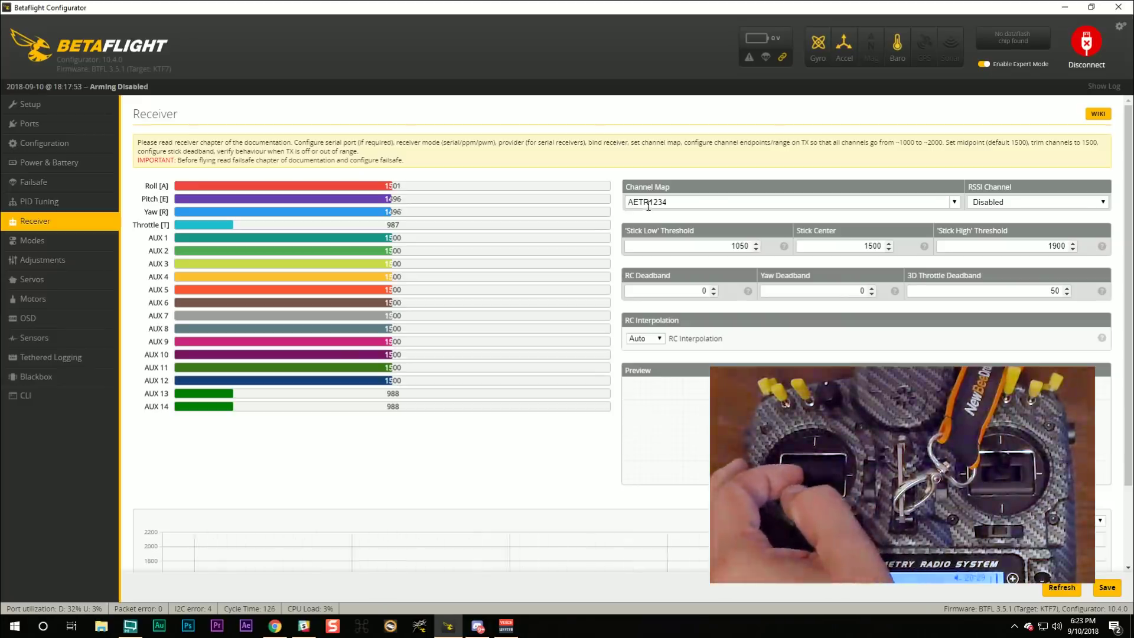